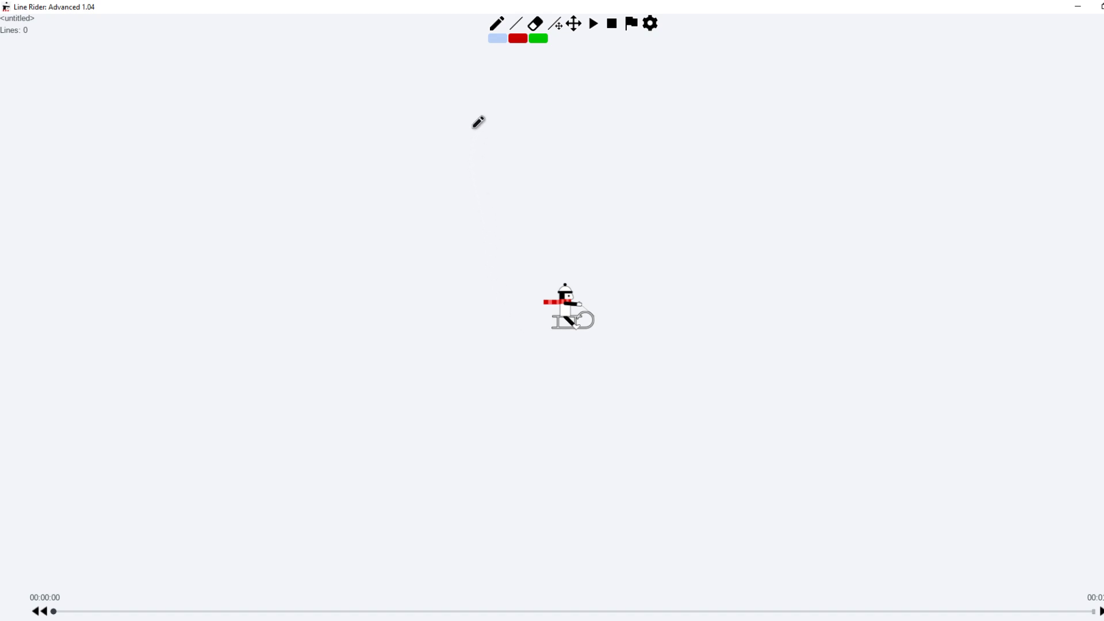
Step: Draw two freehand test strokes on the empty track with the pencil
{"action": "left_click_drag", "start_coordinate": [474, 119], "coordinate": [520, 182]}
{"action": "mouse_move", "coordinate": [567, 128]}
{"action": "left_mouse_down"}
{"action": "mouse_move", "coordinate": [565, 151]}
{"action": "mouse_move", "coordinate": [708, 163]}
{"action": "mouse_move", "coordinate": [733, 226]}
{"action": "left_mouse_up"}
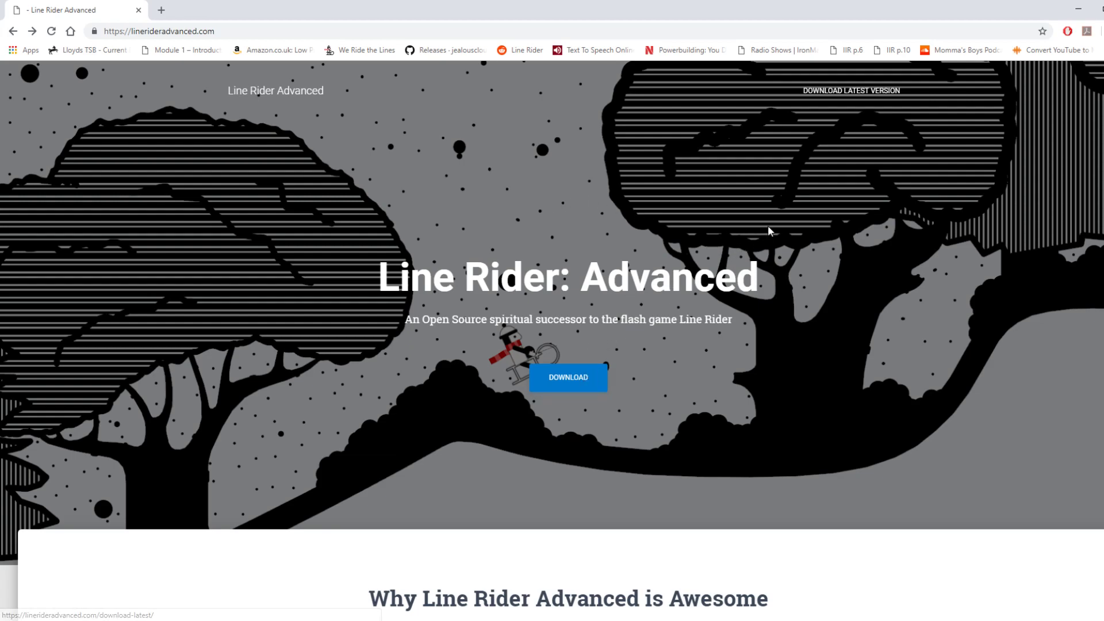
Step: Go to the Download Latest Version page from the site header
{"action": "left_click", "coordinate": [833, 94]}
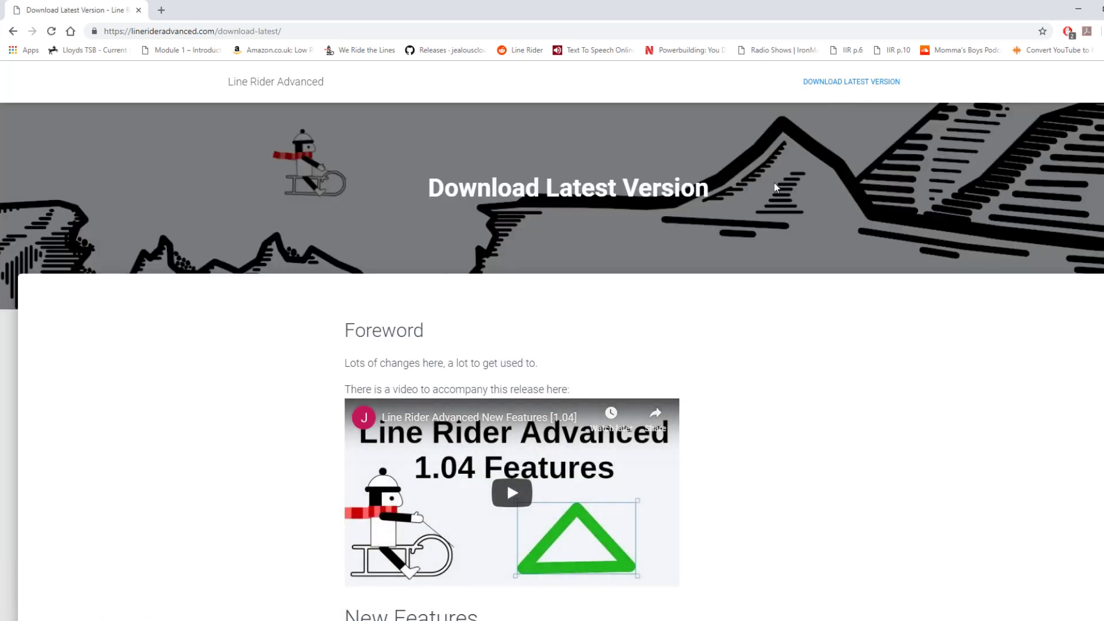
{"action": "scroll", "coordinate": [790, 203], "scroll_direction": "down", "scroll_amount": 2}
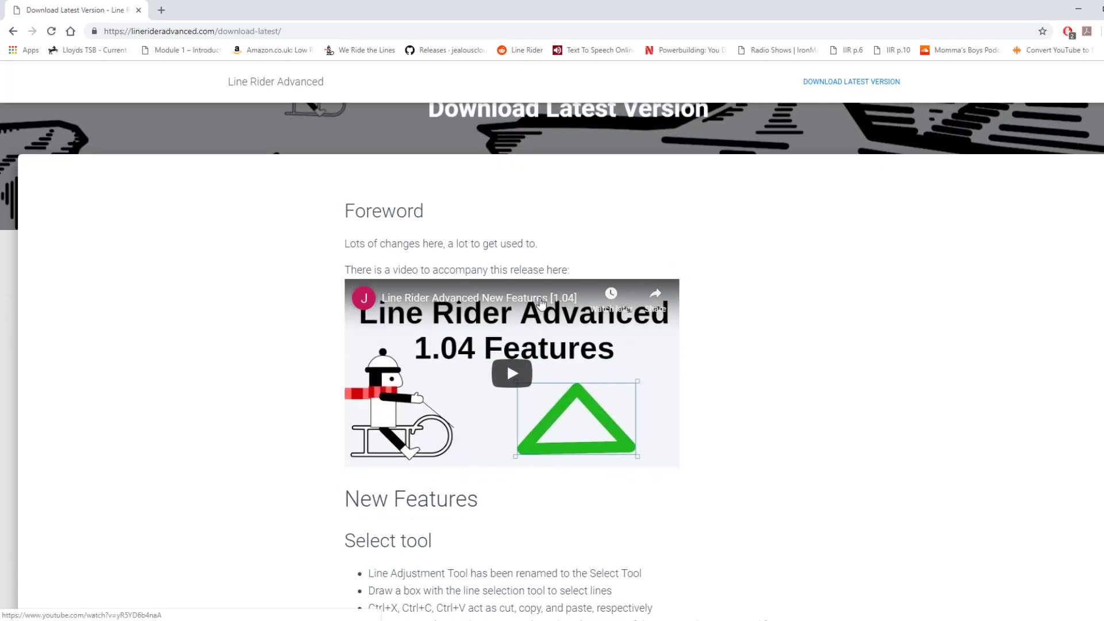
{"action": "scroll", "coordinate": [506, 363], "scroll_direction": "down", "scroll_amount": 3}
{"action": "scroll", "coordinate": [479, 308], "scroll_direction": "down", "scroll_amount": 3}
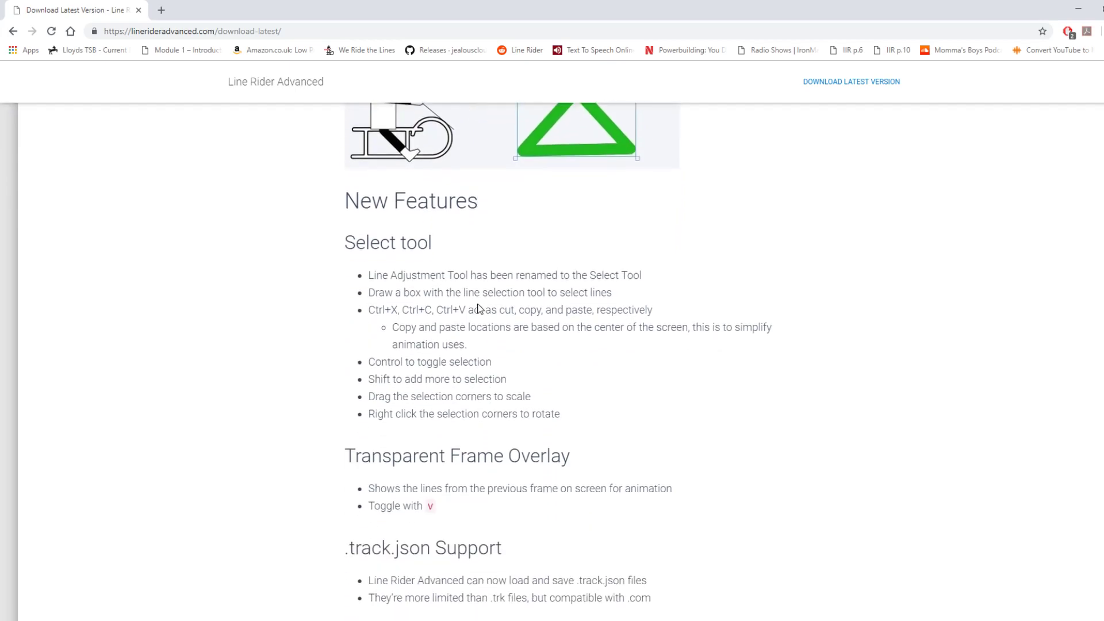
{"action": "scroll", "coordinate": [480, 308], "scroll_direction": "down", "scroll_amount": 2}
{"action": "scroll", "coordinate": [480, 308], "scroll_direction": "down", "scroll_amount": 2}
{"action": "scroll", "coordinate": [480, 307], "scroll_direction": "down", "scroll_amount": 2}
{"action": "scroll", "coordinate": [480, 309], "scroll_direction": "down", "scroll_amount": 3}
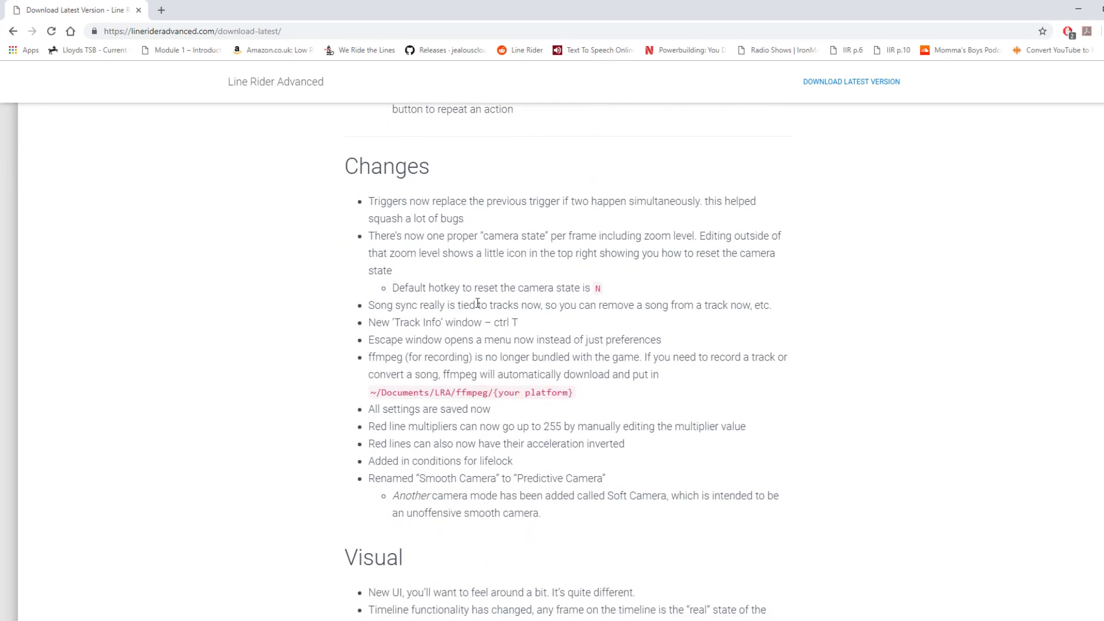
{"action": "scroll", "coordinate": [479, 309], "scroll_direction": "down", "scroll_amount": 3}
{"action": "scroll", "coordinate": [480, 307], "scroll_direction": "down", "scroll_amount": 3}
{"action": "scroll", "coordinate": [449, 345], "scroll_direction": "down", "scroll_amount": 2}
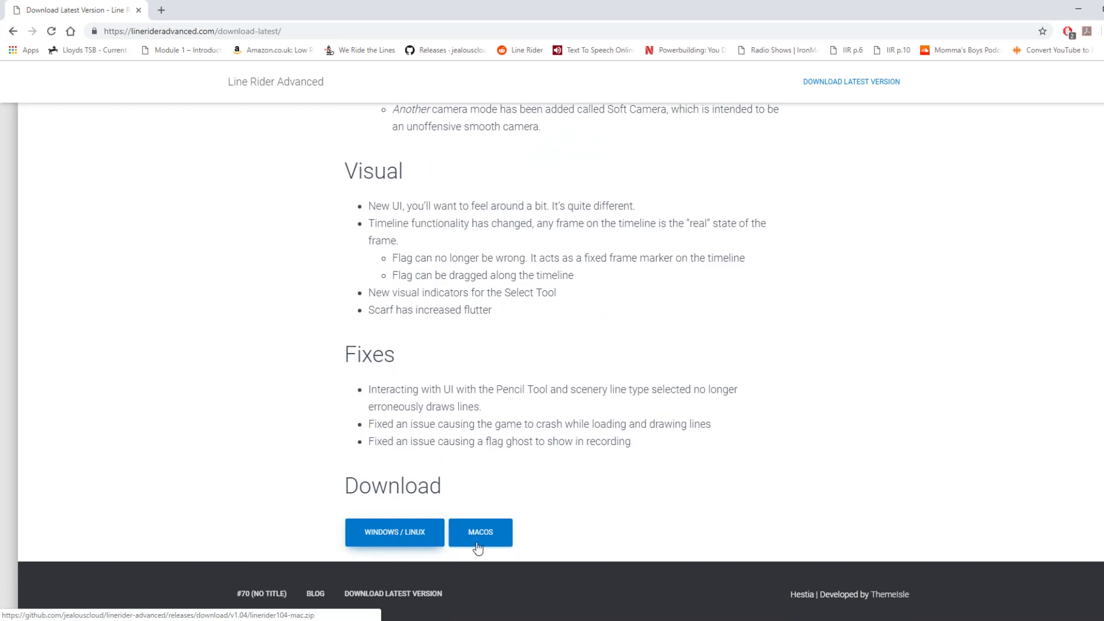
Step: Download the Windows/Linux linerider104.zip to the Desktop and show the desktop
{"action": "left_click", "coordinate": [378, 535]}
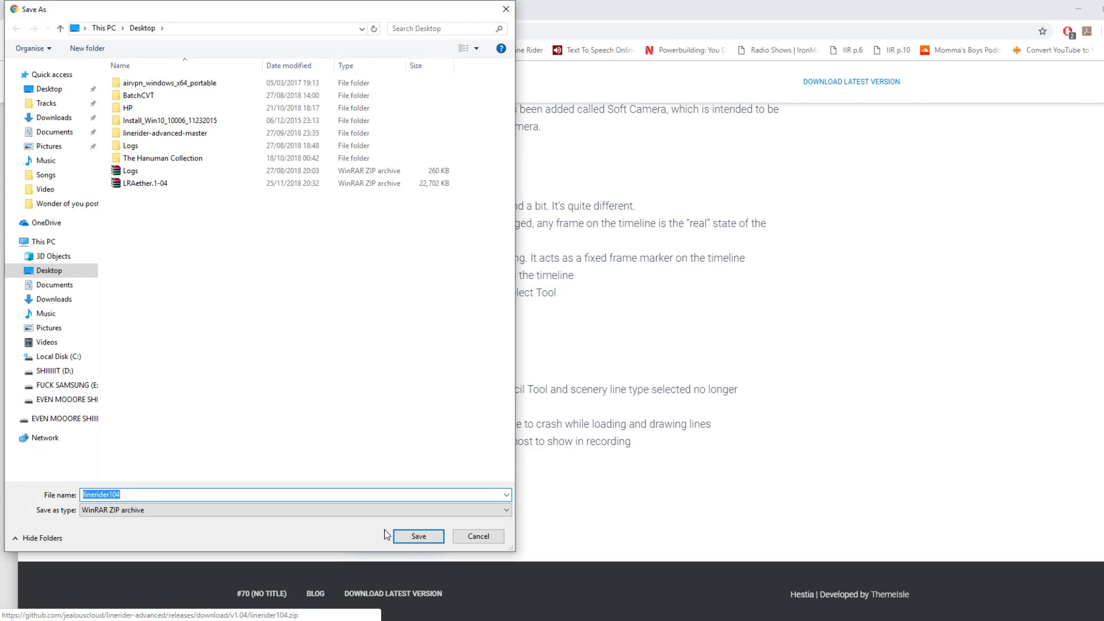
{"action": "left_click", "coordinate": [419, 537]}
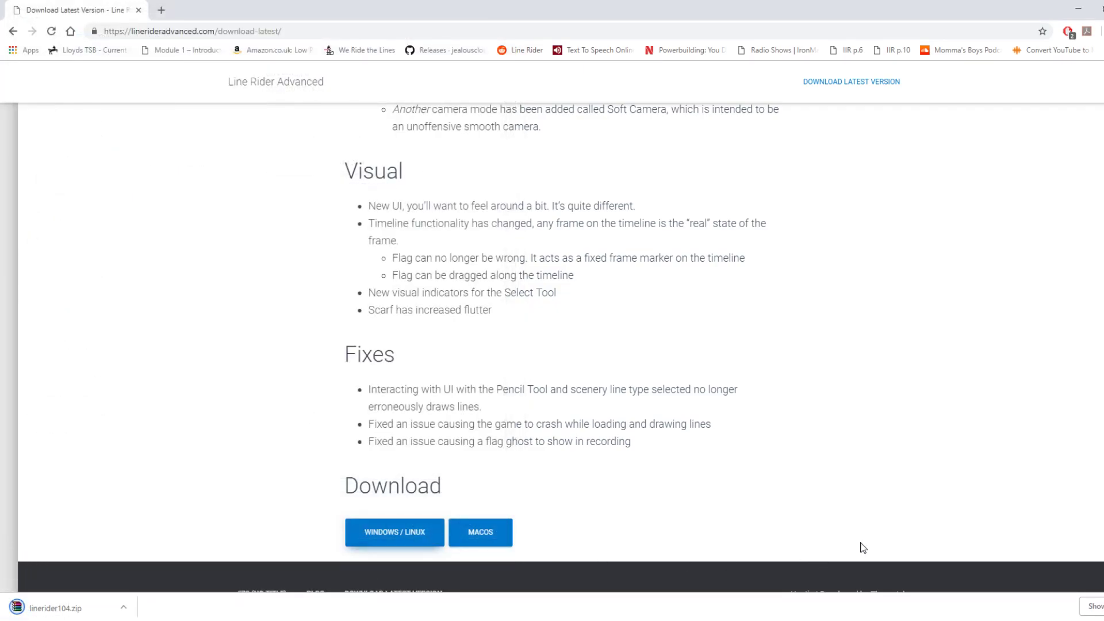
{"action": "key", "text": "super+d"}
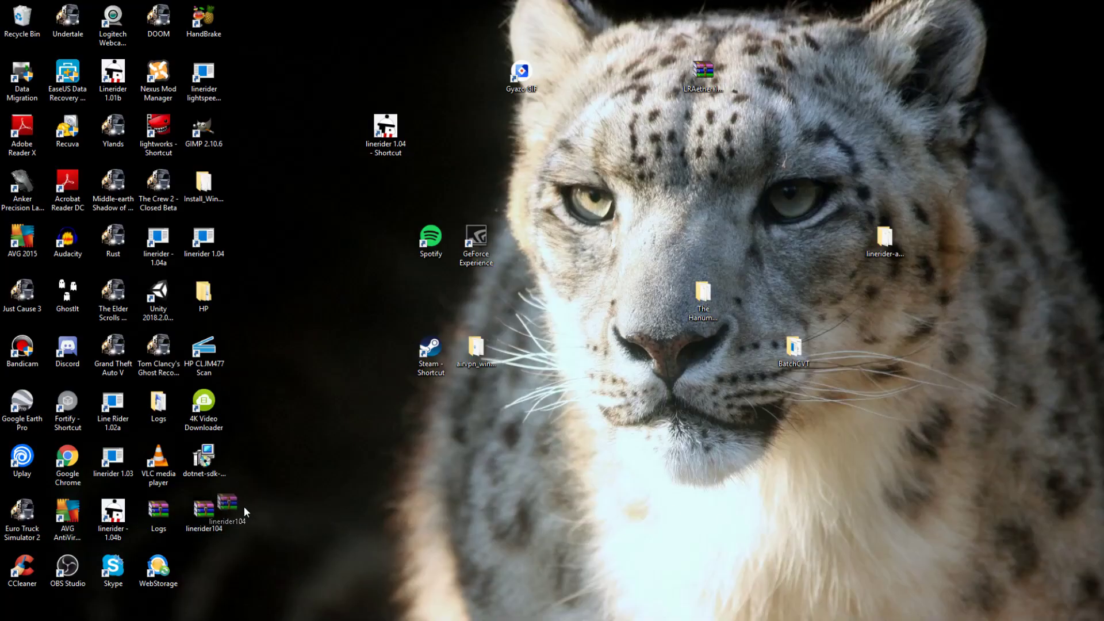
Step: Open linerider104.zip in WinRAR past the licence reminder and select the linerider folder
{"action": "left_click_drag", "start_coordinate": [543, 482], "coordinate": [695, 401]}
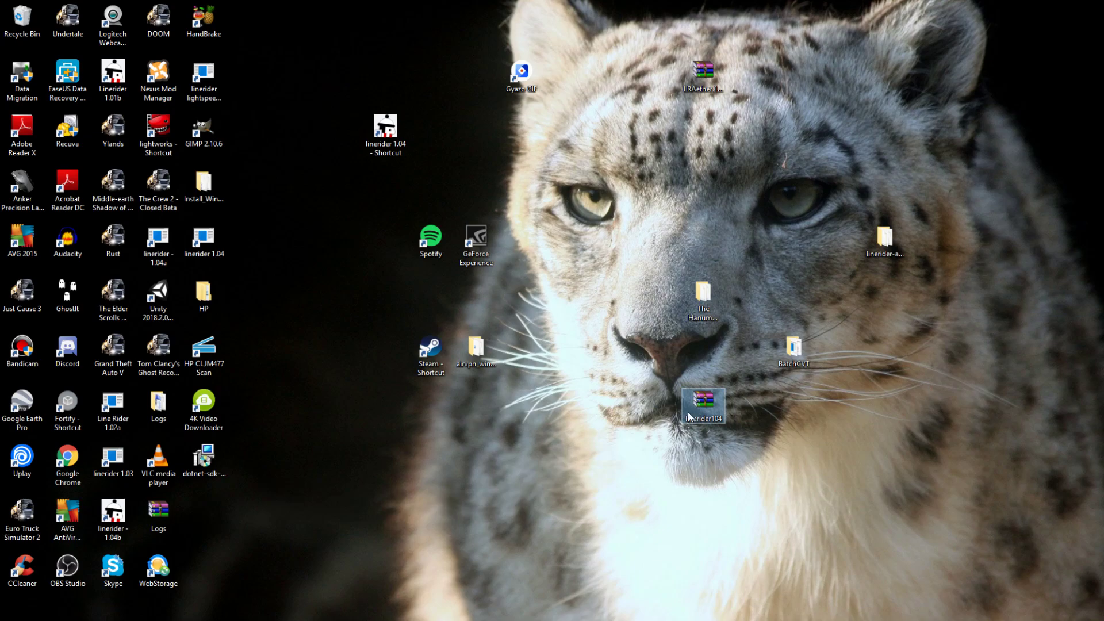
{"action": "double_click", "coordinate": [692, 413]}
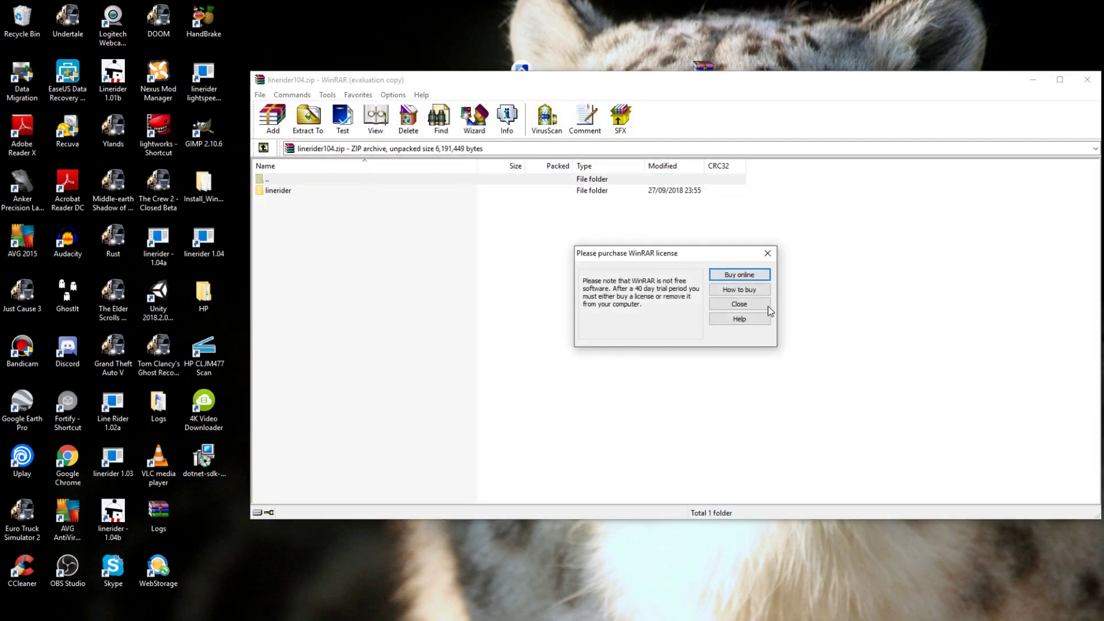
{"action": "left_click", "coordinate": [765, 308]}
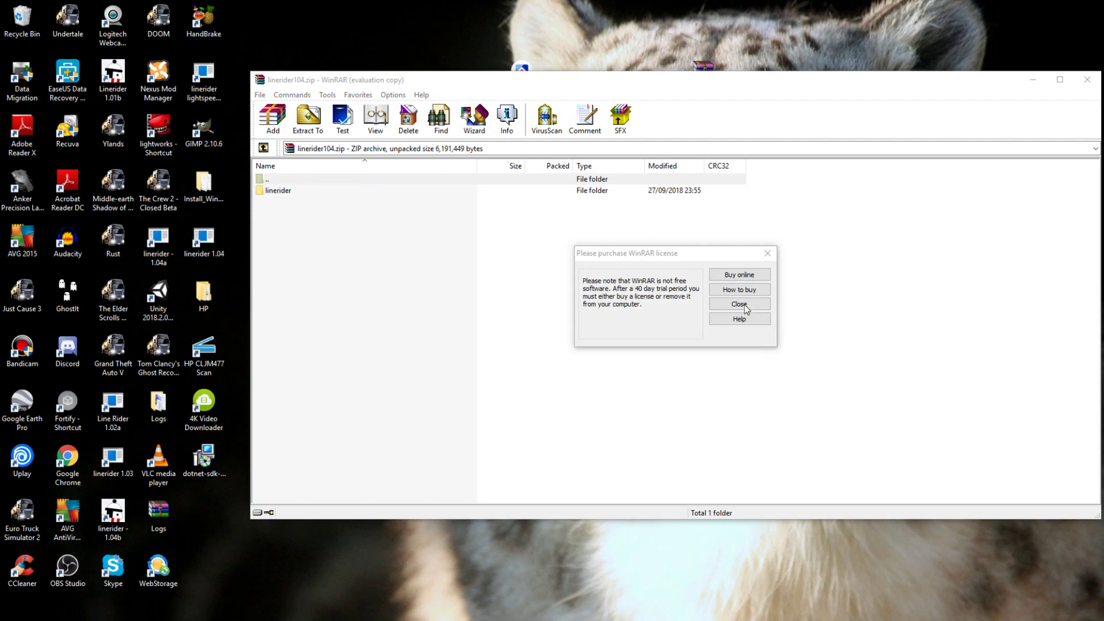
{"action": "left_click", "coordinate": [745, 306]}
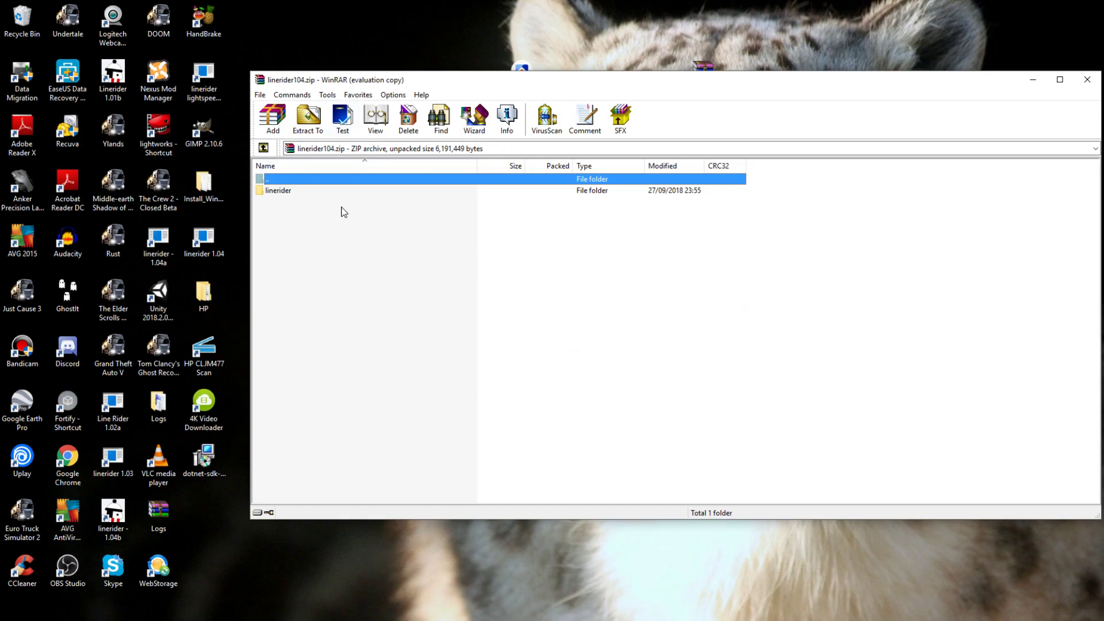
{"action": "left_click", "coordinate": [294, 192]}
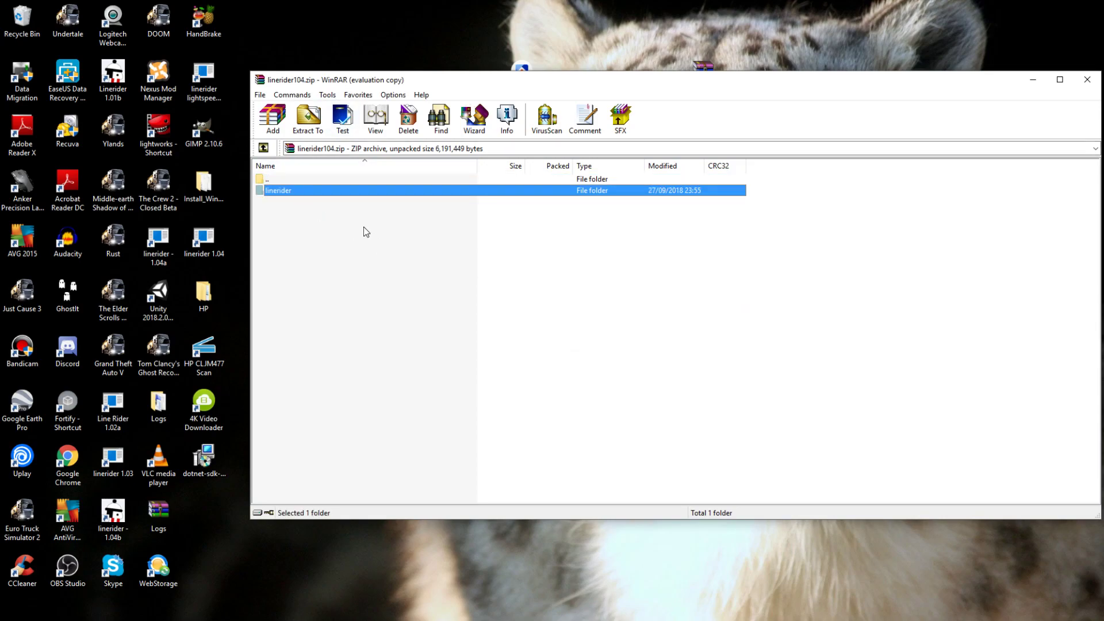
Step: Extract the linerider folder to the Desktop and close WinRAR
{"action": "left_click", "coordinate": [310, 120]}
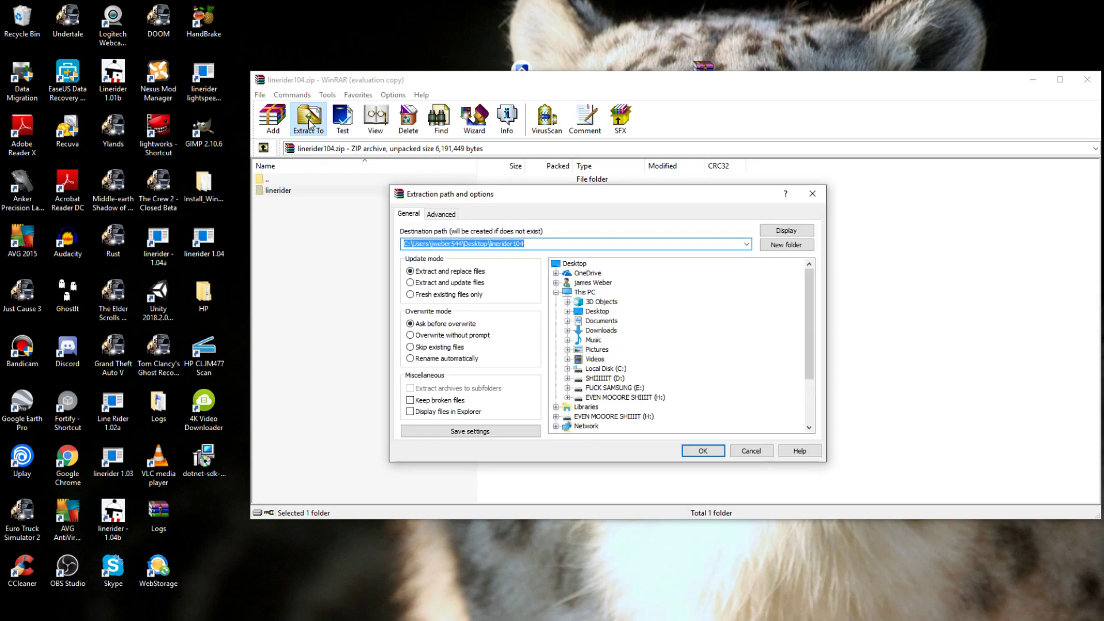
{"action": "left_click", "coordinate": [597, 312]}
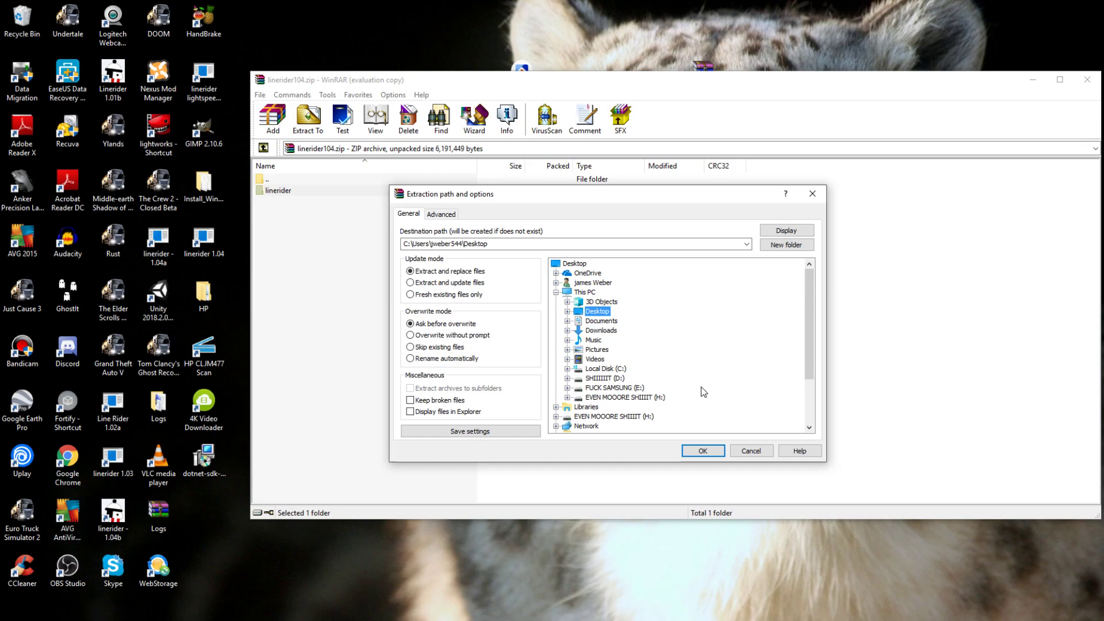
{"action": "left_click", "coordinate": [703, 450]}
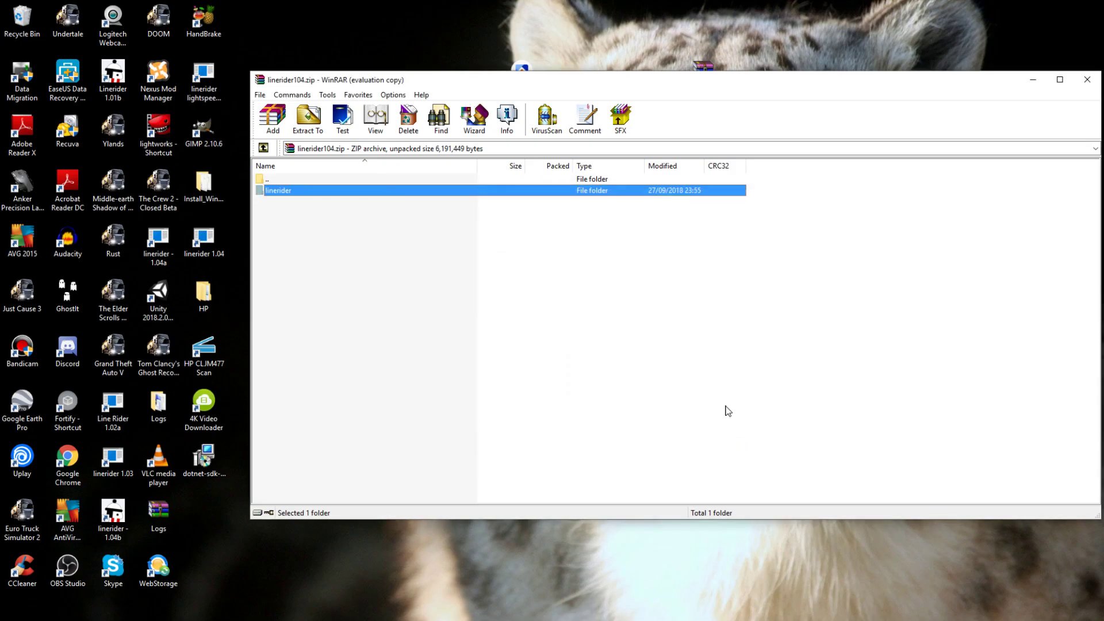
{"action": "left_click", "coordinate": [1089, 82]}
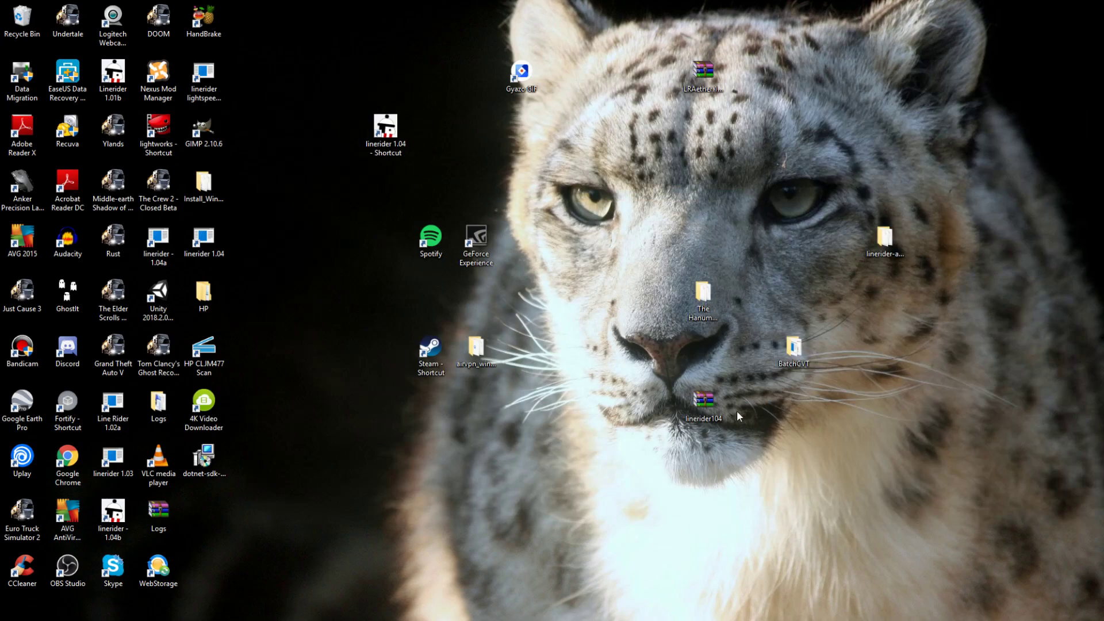
Step: Extract linerider104 here onto the desktop and move the linerider folder to mid-desktop
{"action": "right_click", "coordinate": [702, 411]}
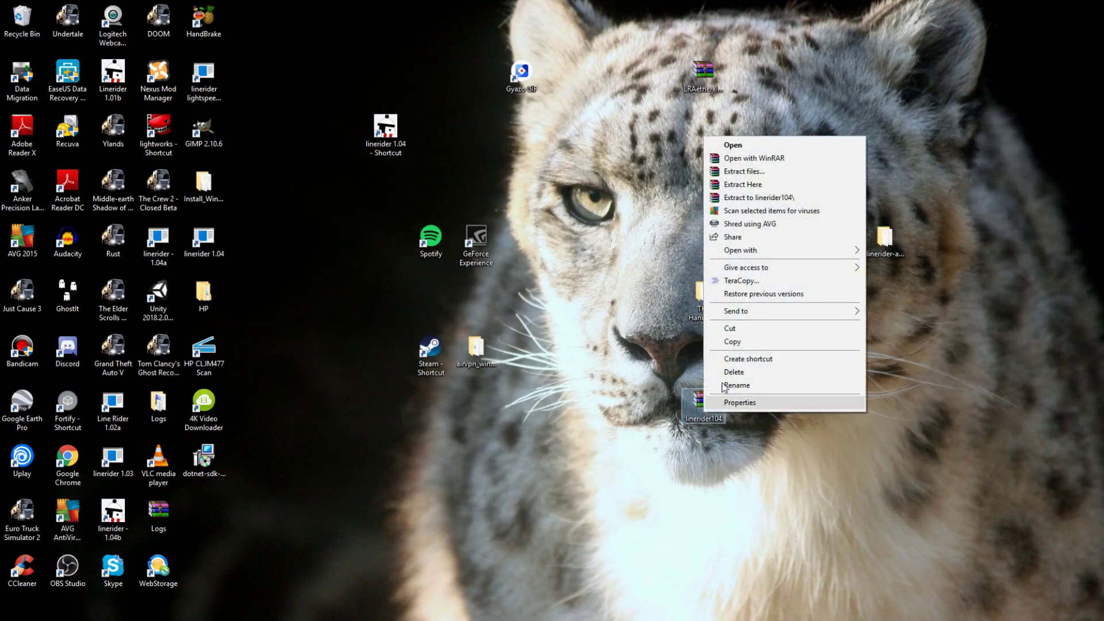
{"action": "left_click", "coordinate": [760, 185]}
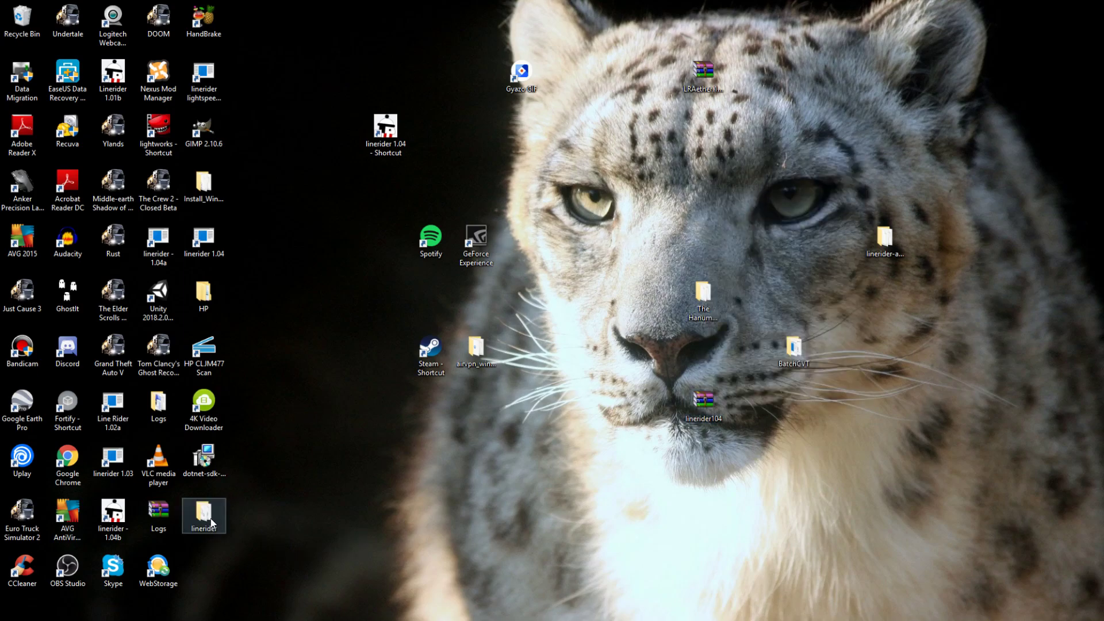
{"action": "left_click_drag", "start_coordinate": [211, 523], "coordinate": [635, 377]}
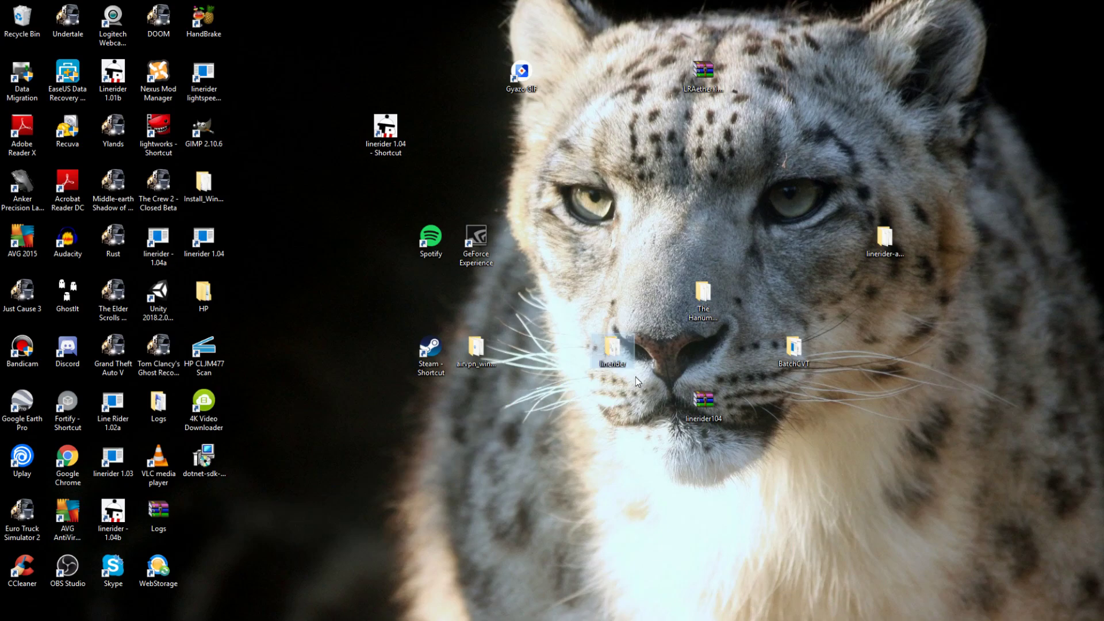
Step: In the linerider folder, create a shortcut to linerider.exe
{"action": "double_click", "coordinate": [613, 355]}
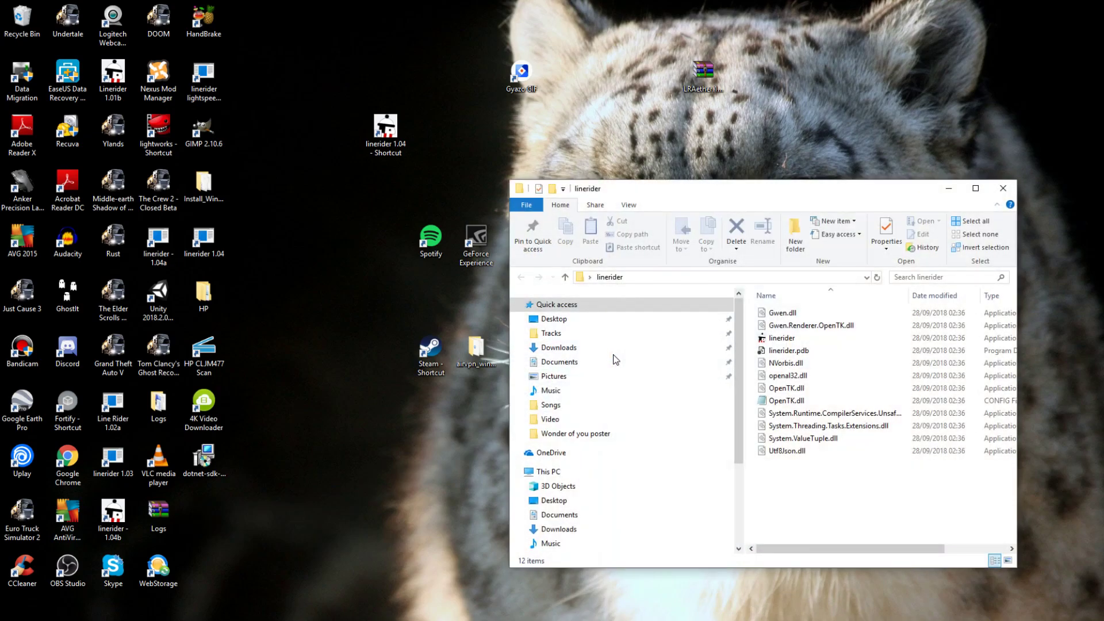
{"action": "left_click", "coordinate": [795, 343]}
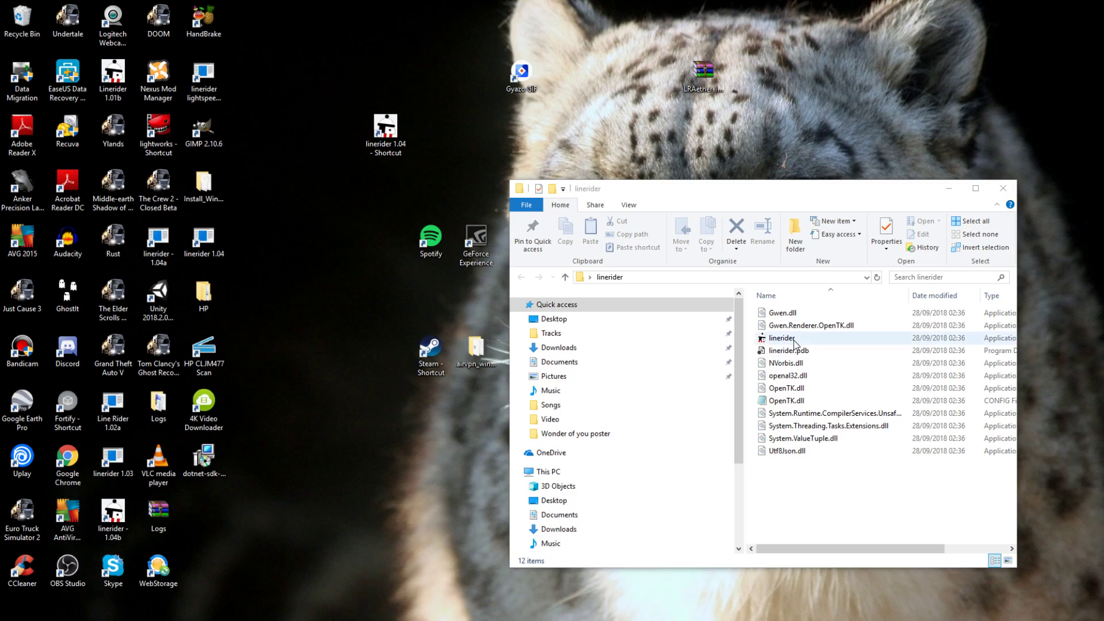
{"action": "left_click", "coordinate": [795, 342]}
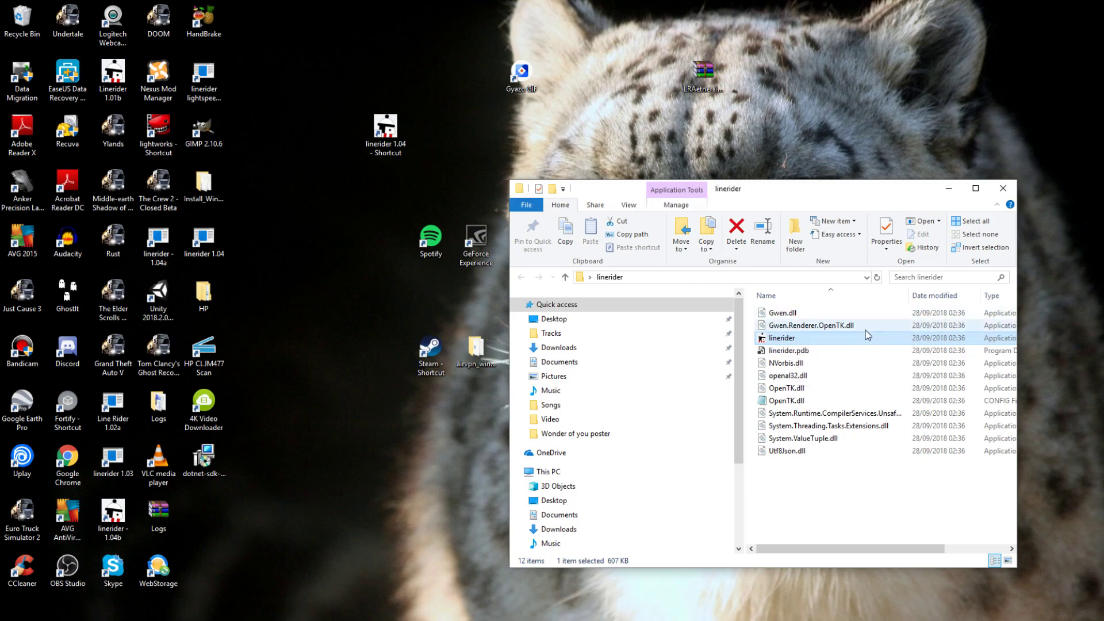
{"action": "right_click", "coordinate": [850, 342]}
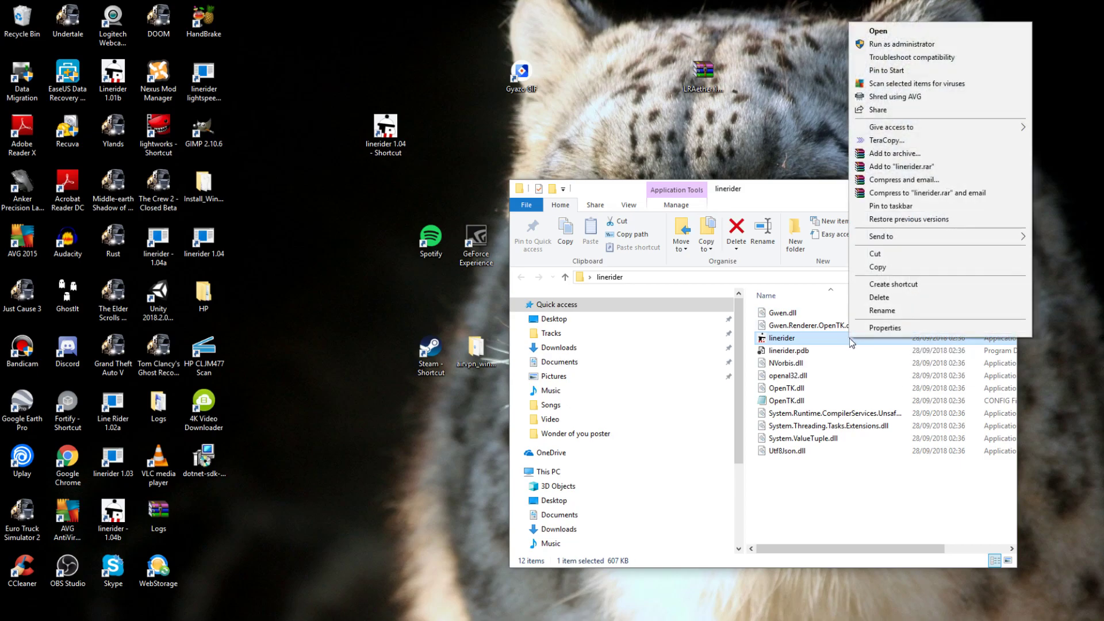
{"action": "left_click", "coordinate": [894, 284]}
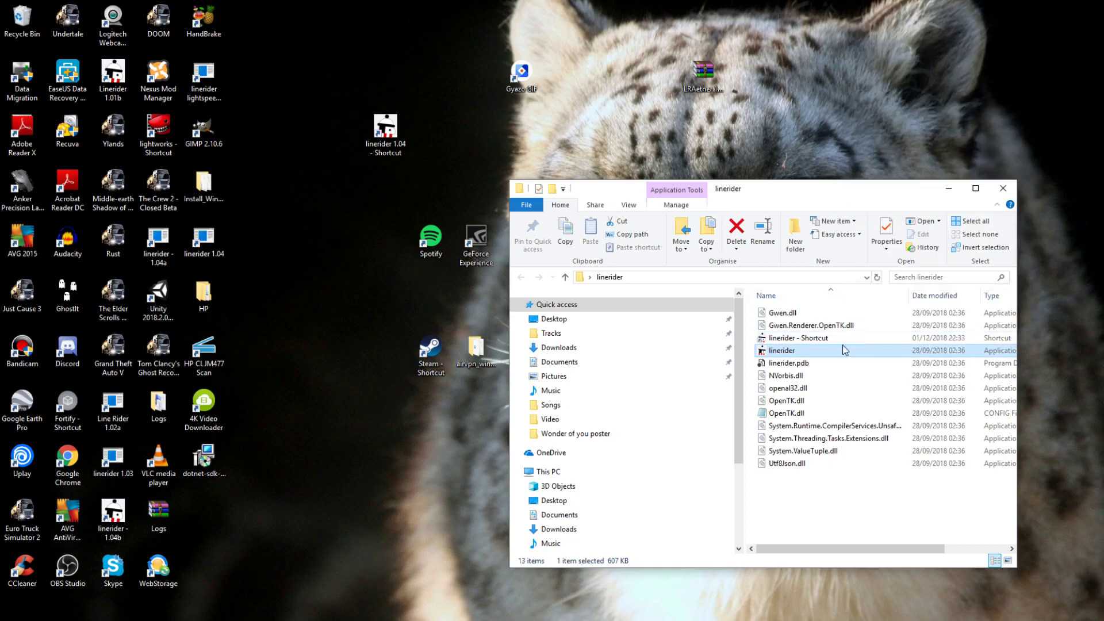
Step: Move the new linerider shortcut out onto the desktop
{"action": "left_click", "coordinate": [817, 338]}
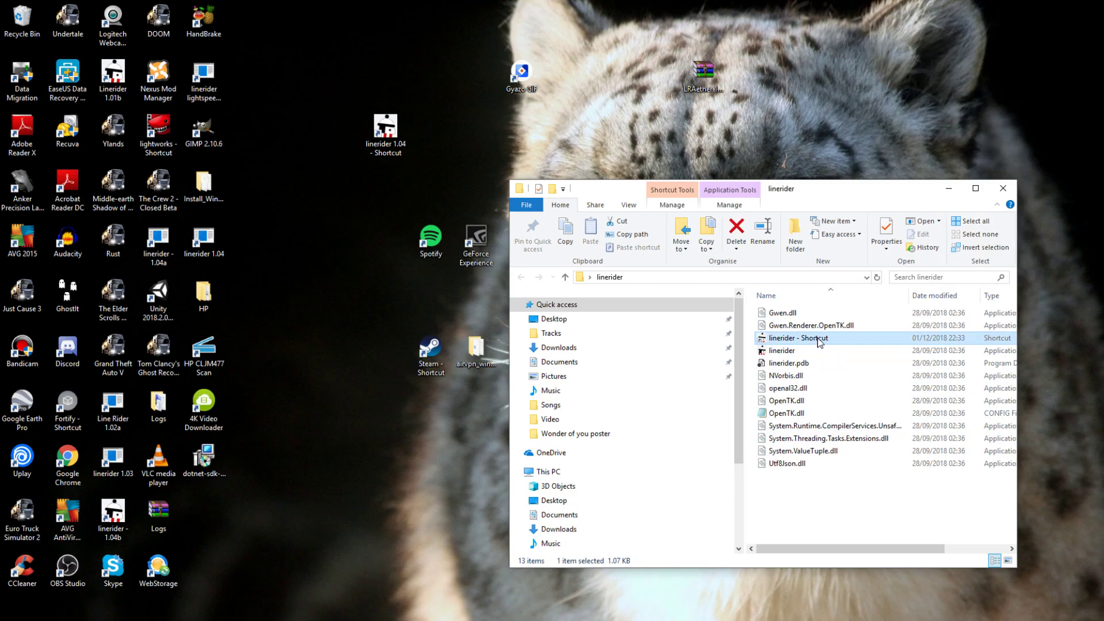
{"action": "left_click_drag", "start_coordinate": [817, 339], "coordinate": [842, 130]}
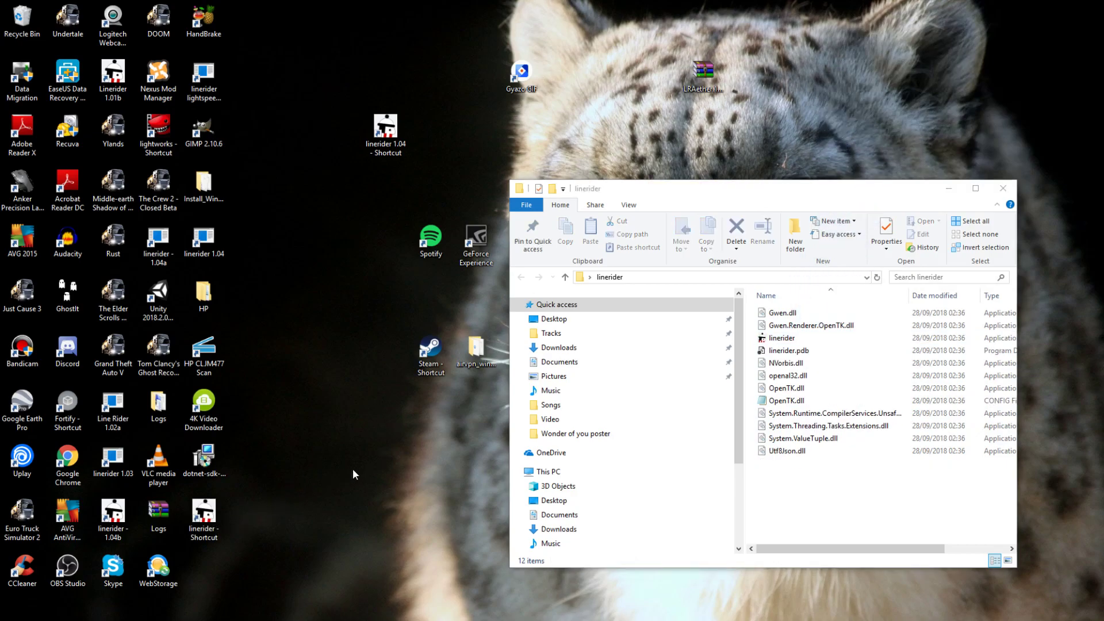
{"action": "left_click_drag", "start_coordinate": [204, 518], "coordinate": [401, 464]}
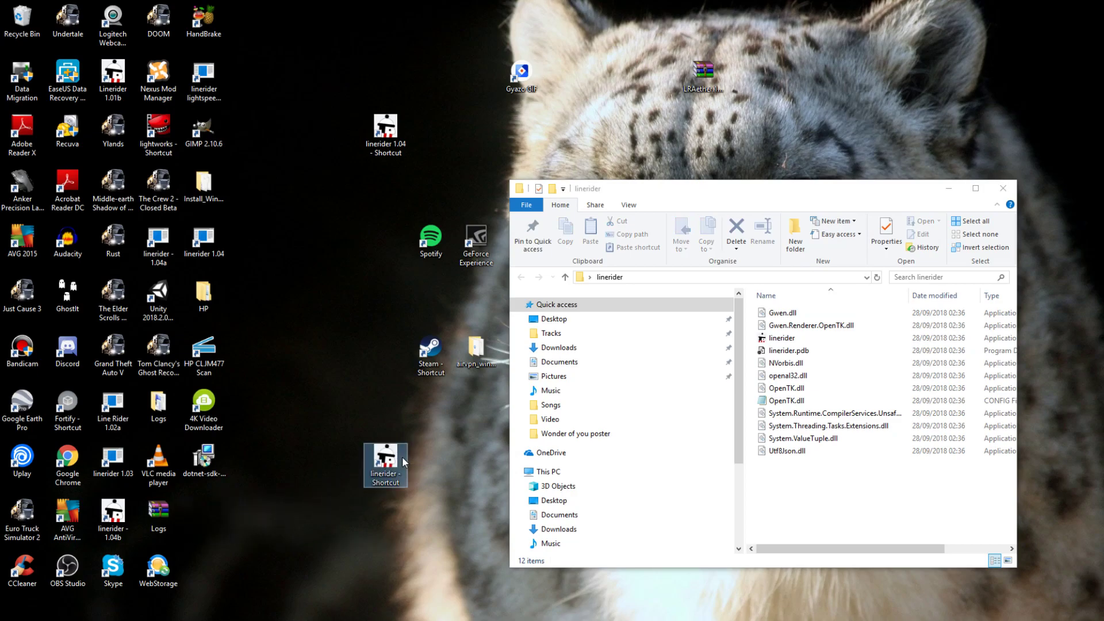
Step: Launch linerider from the shortcut and run it anyway past the SmartScreen warning
{"action": "double_click", "coordinate": [390, 475]}
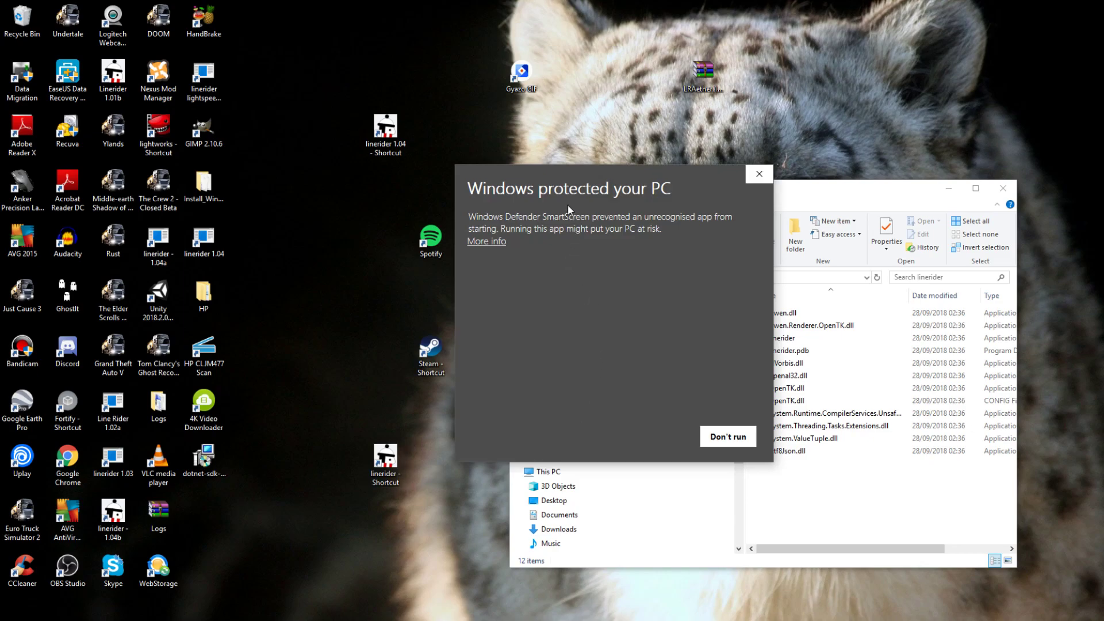
{"action": "left_click", "coordinate": [493, 242]}
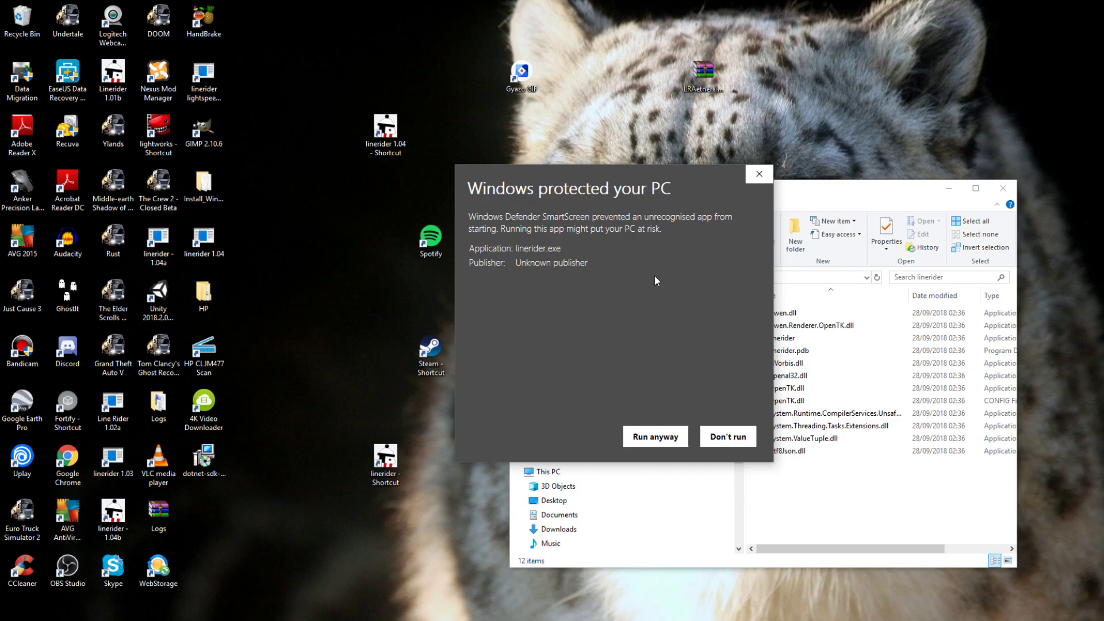
{"action": "left_click", "coordinate": [632, 442]}
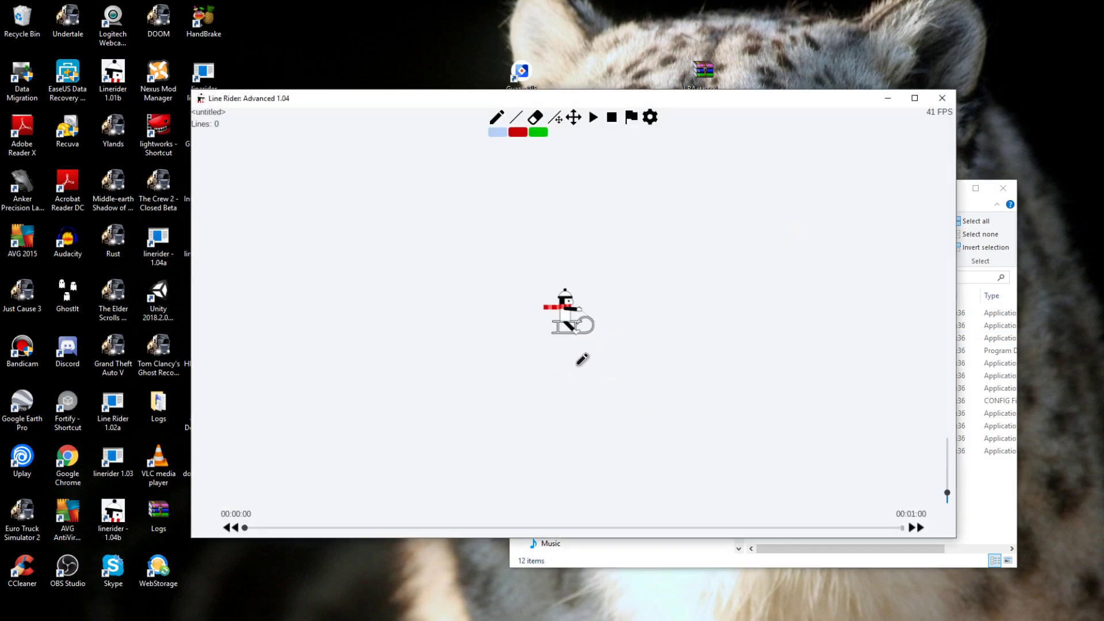
Step: Draw a sloping line beneath the rider and play the track with Y
{"action": "left_click_drag", "start_coordinate": [522, 338], "coordinate": [907, 424]}
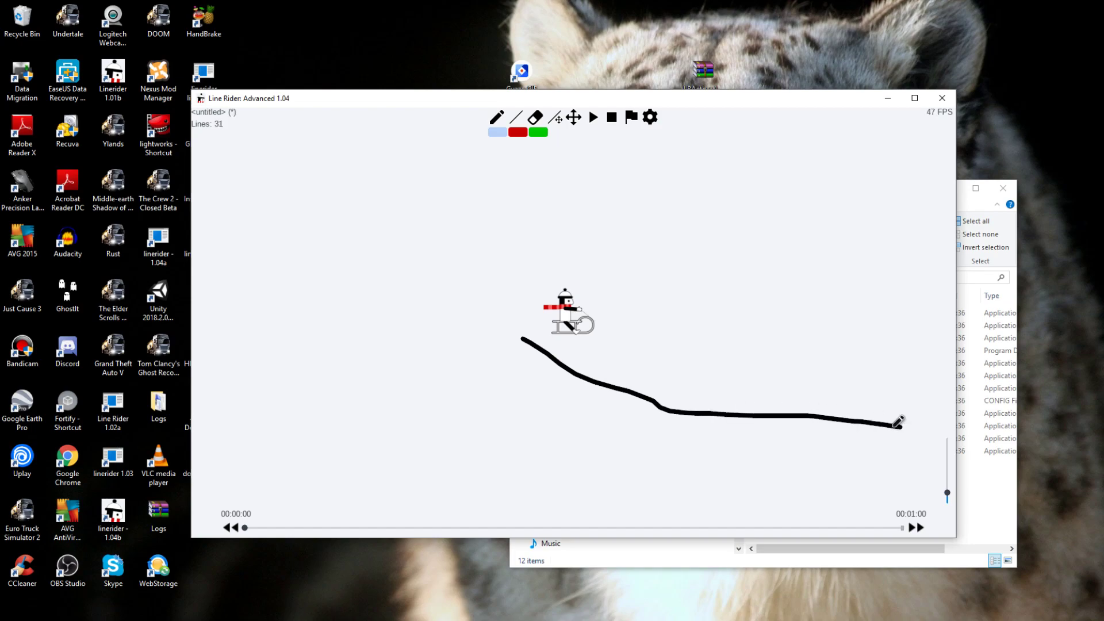
{"action": "key", "text": "y"}
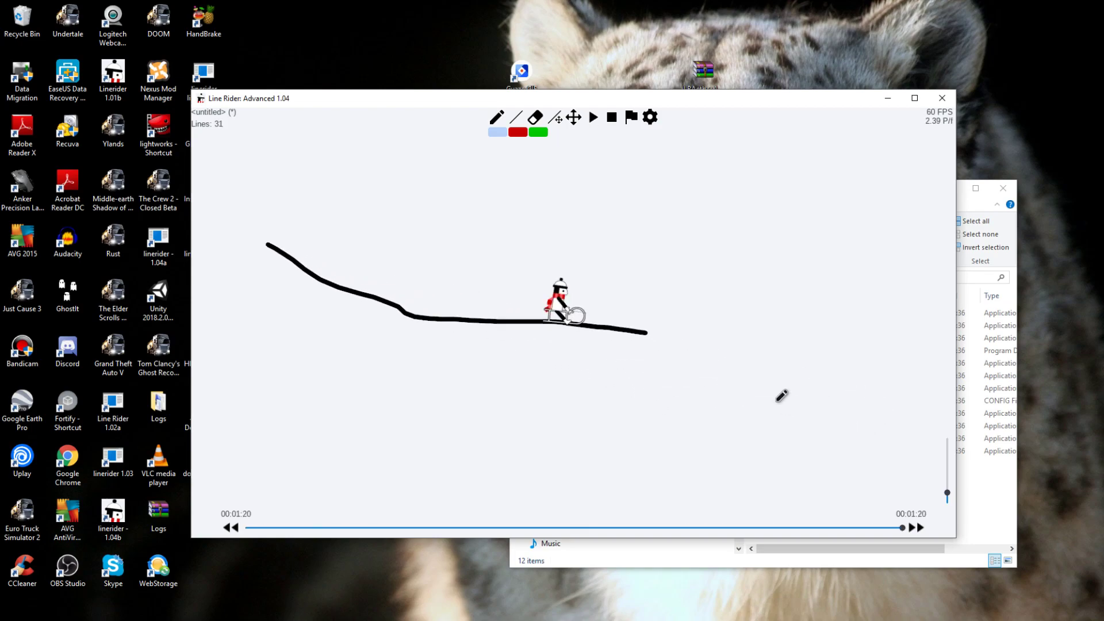